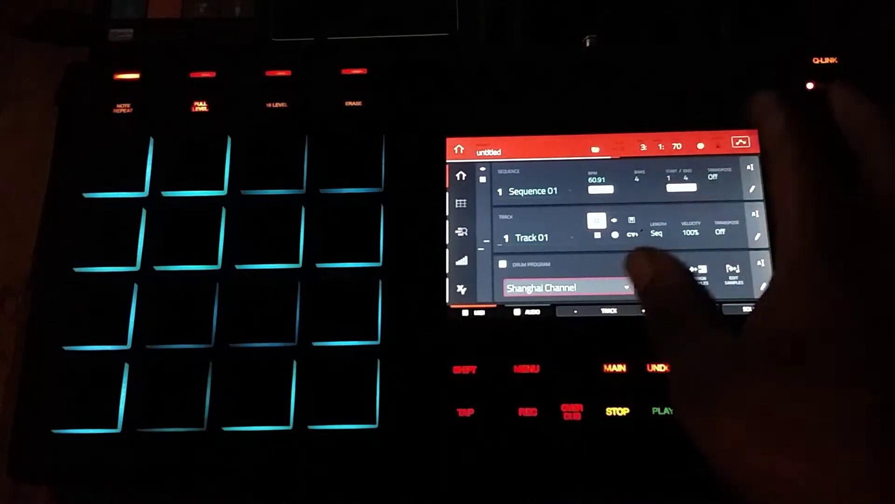
Start saving the project as 'Shanghai Channel' in the MPC Documents folder
click(741, 142)
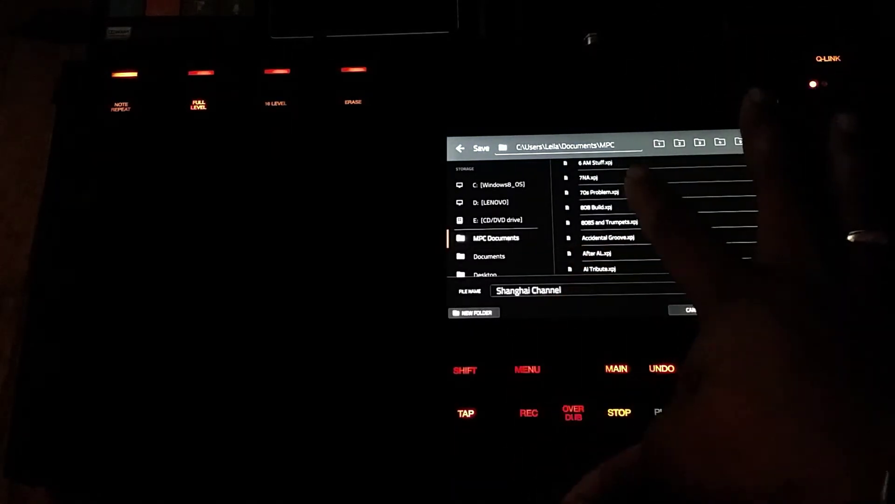
scroll(644, 231, down, 3)
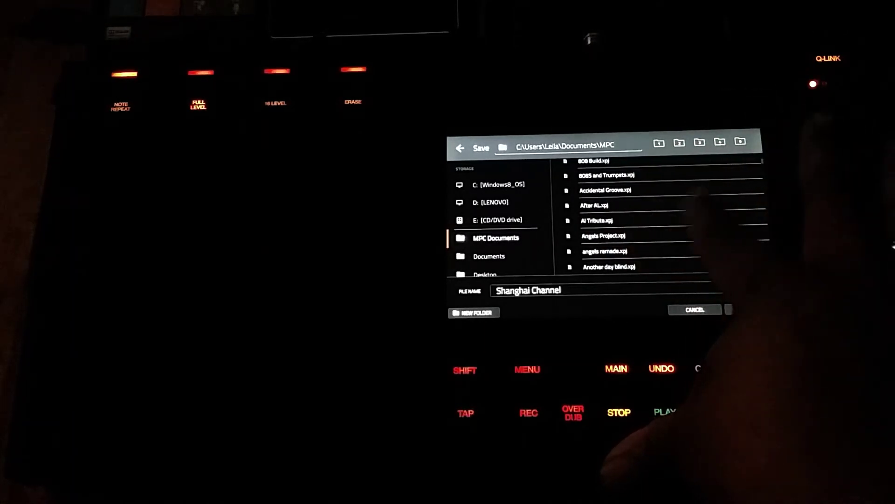
scroll(664, 214, down, 5)
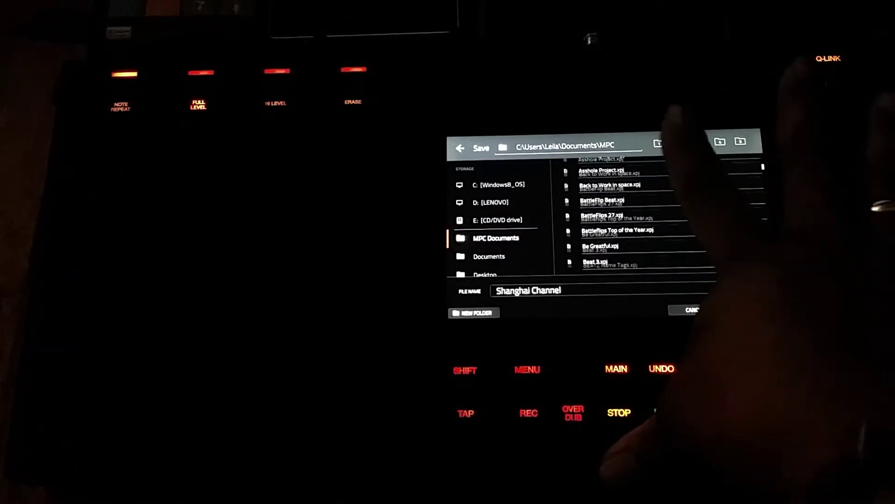
scroll(665, 214, up, 5)
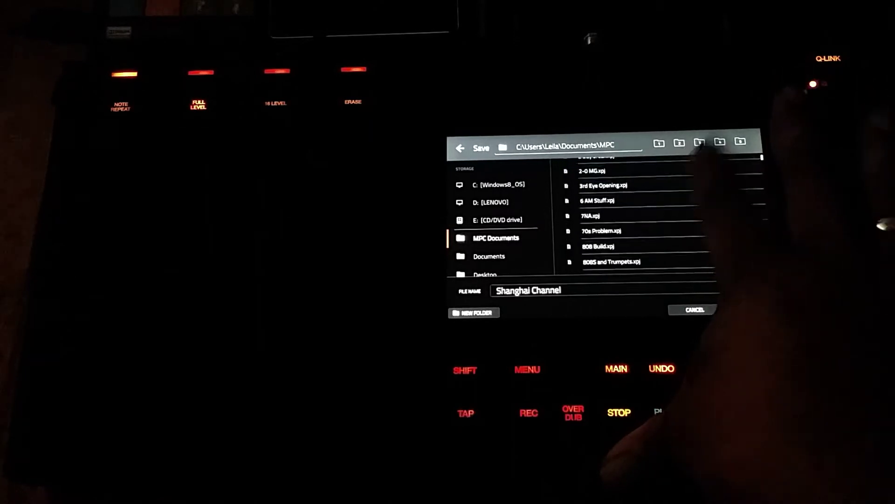
scroll(665, 210, up, 1)
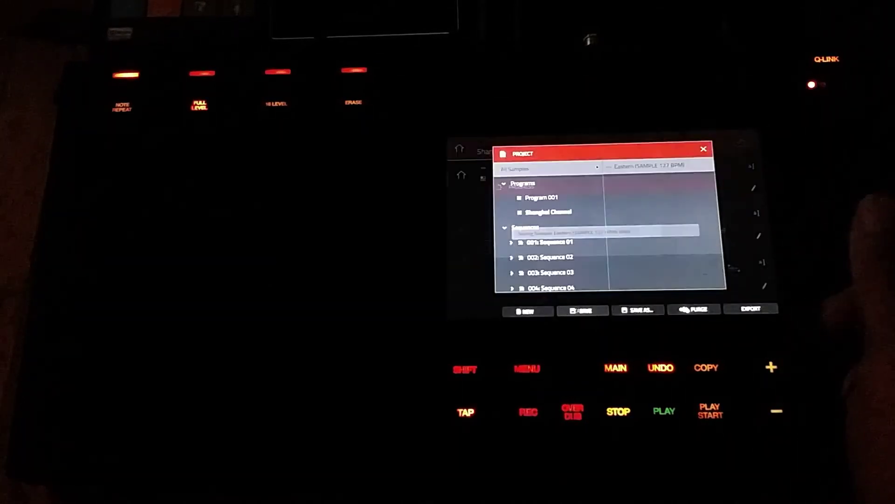
Close the PROJECT browser to reach the main screen titled 'Shanghai Channel'
click(588, 249)
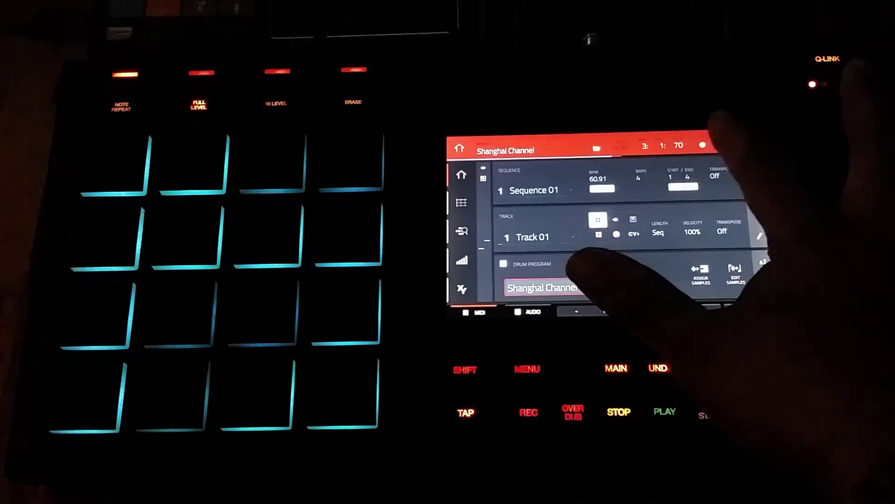